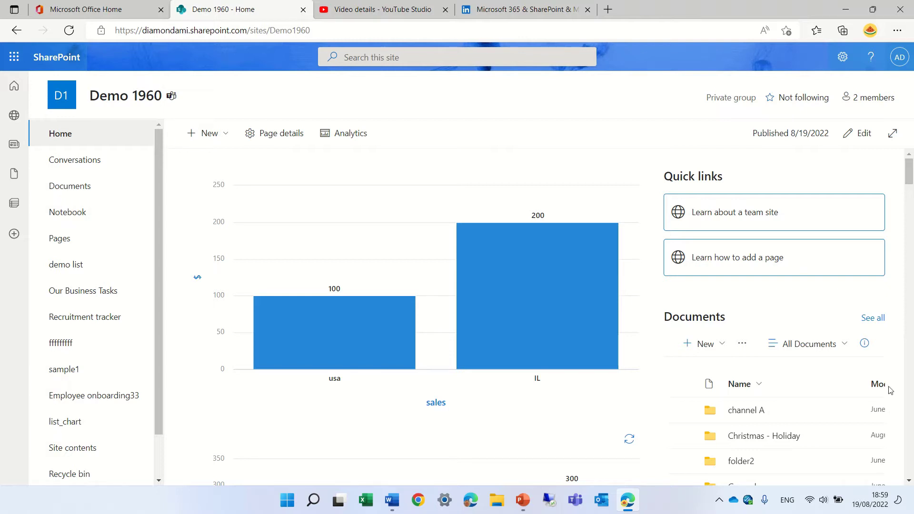
- Switch the home page into edit mode and insert a Quick chart into the right column
mouse_move(910, 184)
left_mouse_down()
mouse_move(909, 205)
mouse_move(909, 171)
left_mouse_up()
left_click(857, 135)
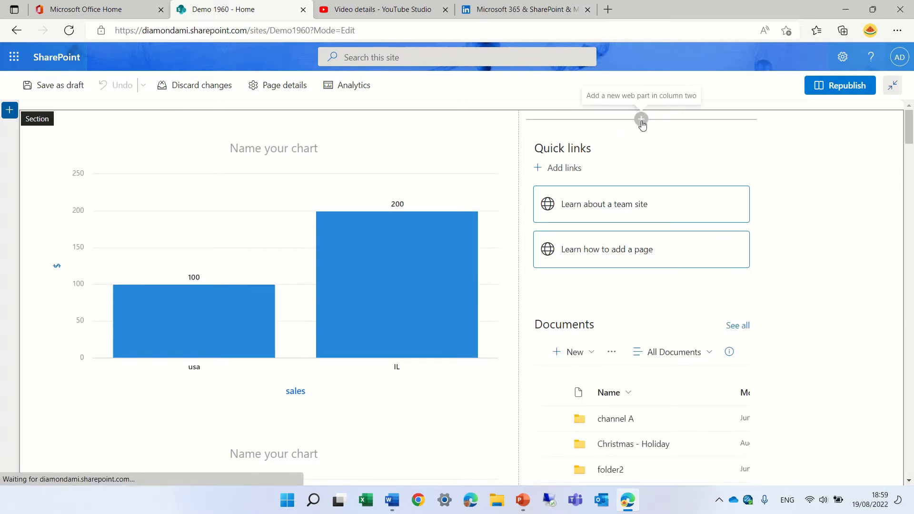
left_click(641, 121)
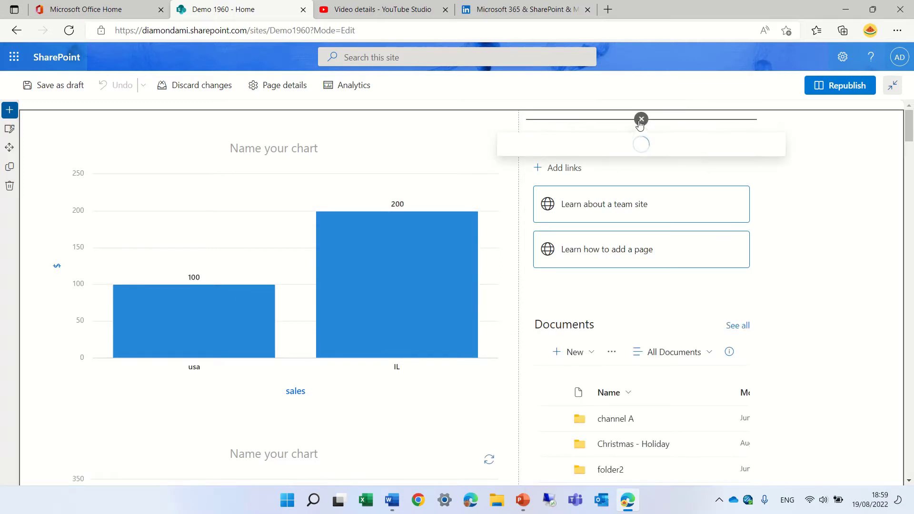
type("ch")
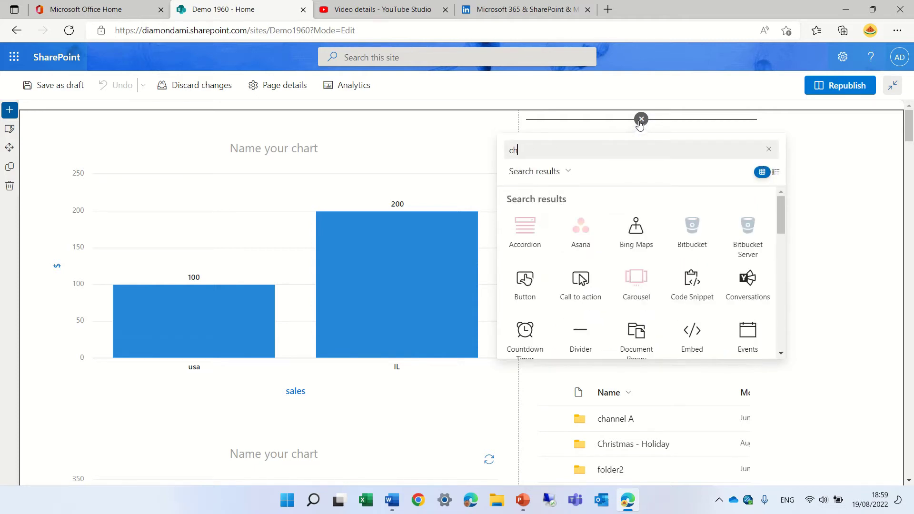
type("art")
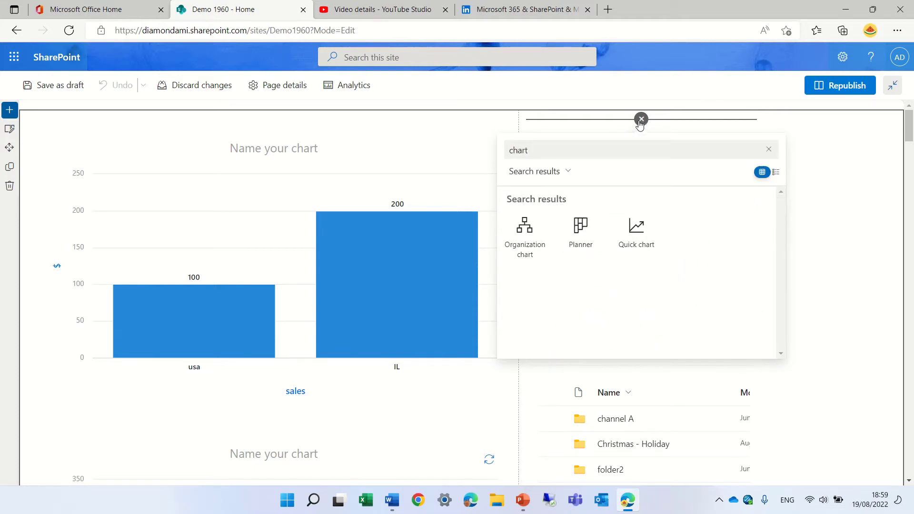
left_click(639, 238)
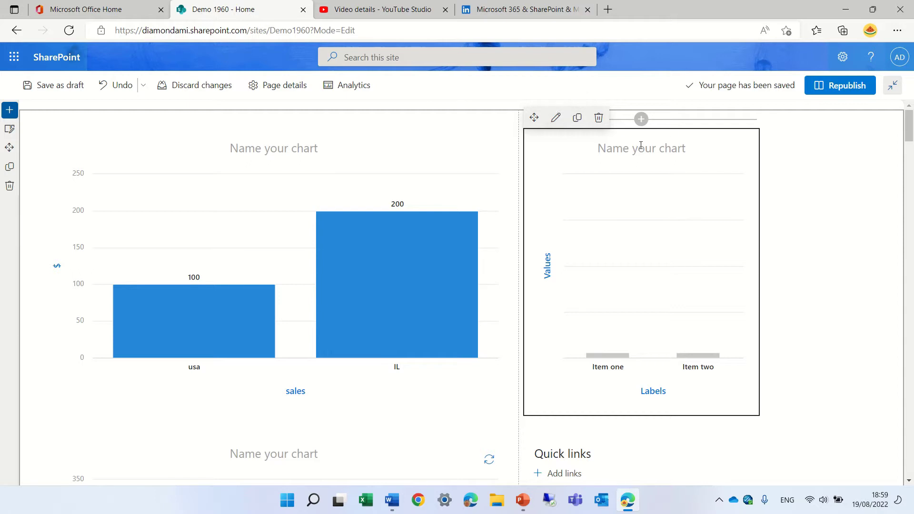
- Delete the empty Quick chart, then try the sales chart as a pie before restoring columns
left_click(599, 117)
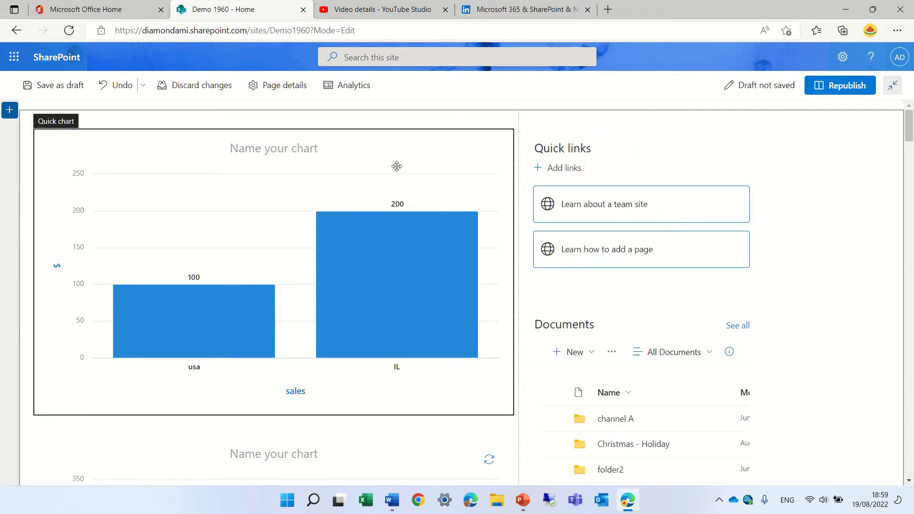
left_click(280, 169)
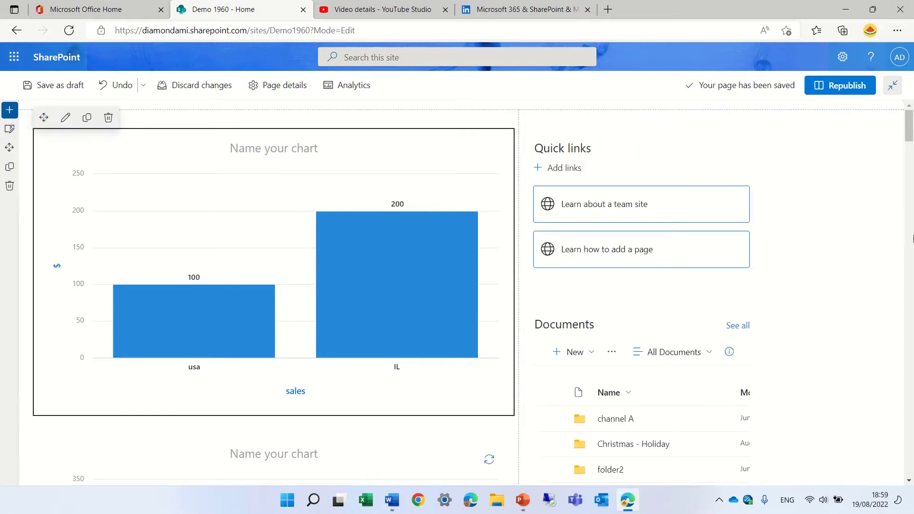
left_click(66, 117)
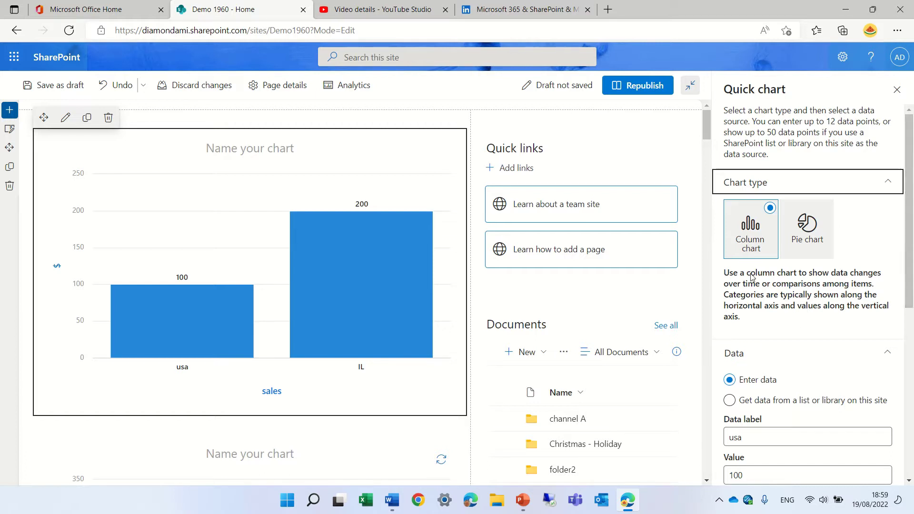
left_click(817, 225)
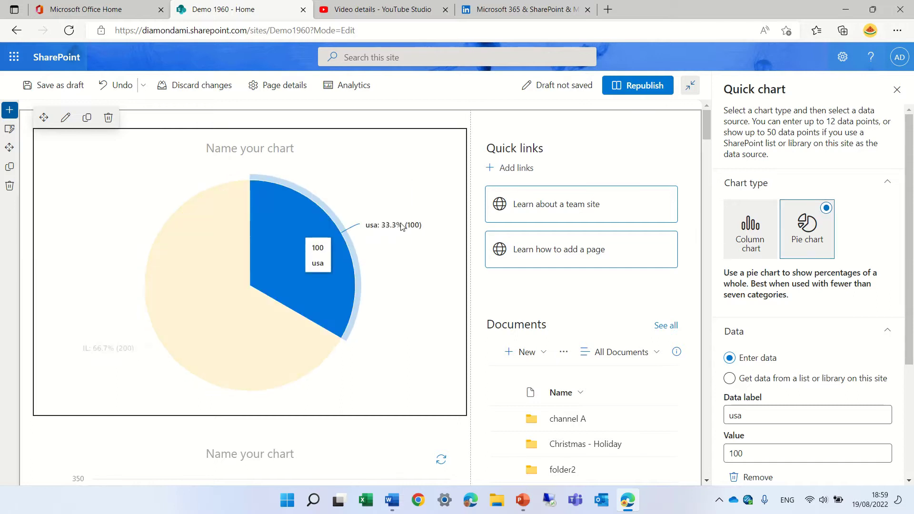
left_click(759, 239)
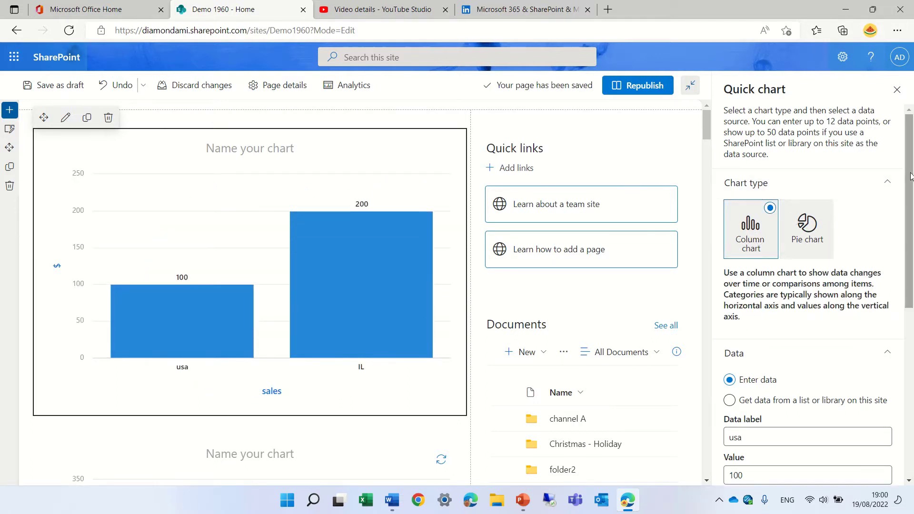
- Add a third data point to the sales chart: label UK, value 300
scroll(908, 230, "down", 1)
scroll(909, 230, "down", 3)
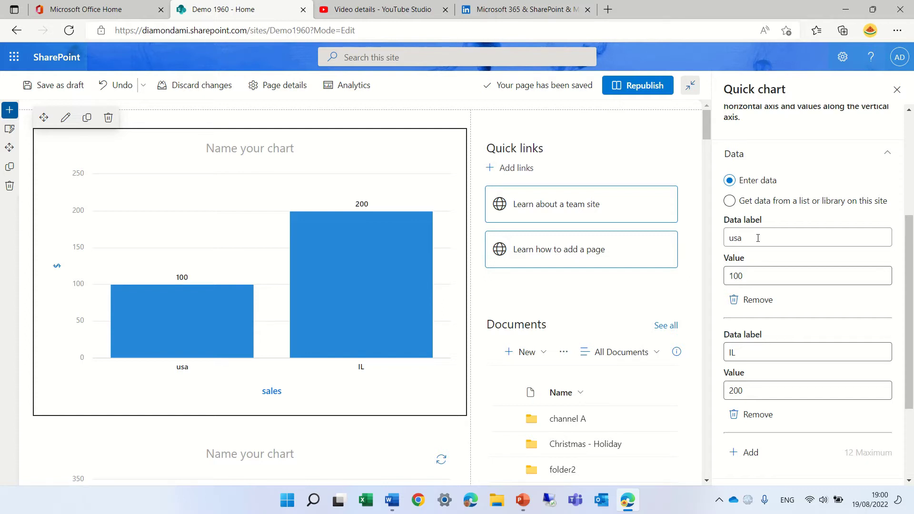
left_click_drag(910, 291, 909, 324)
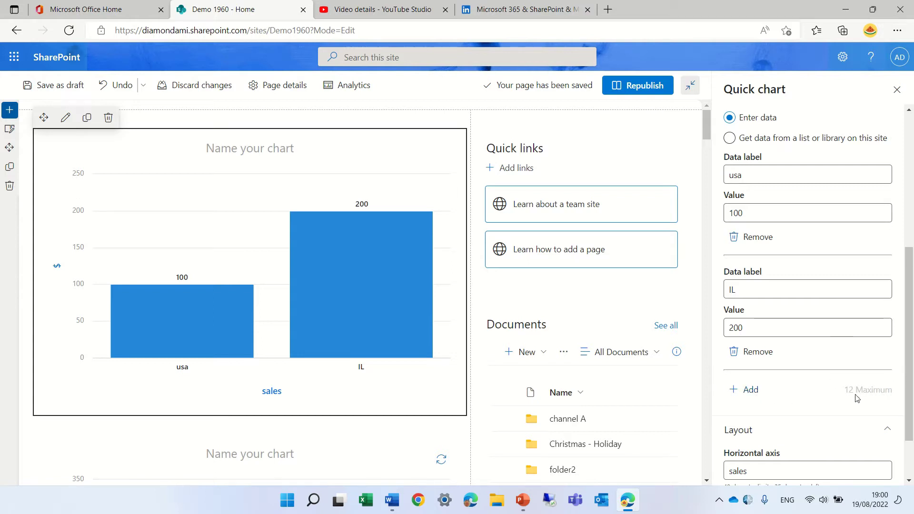
left_click(747, 391)
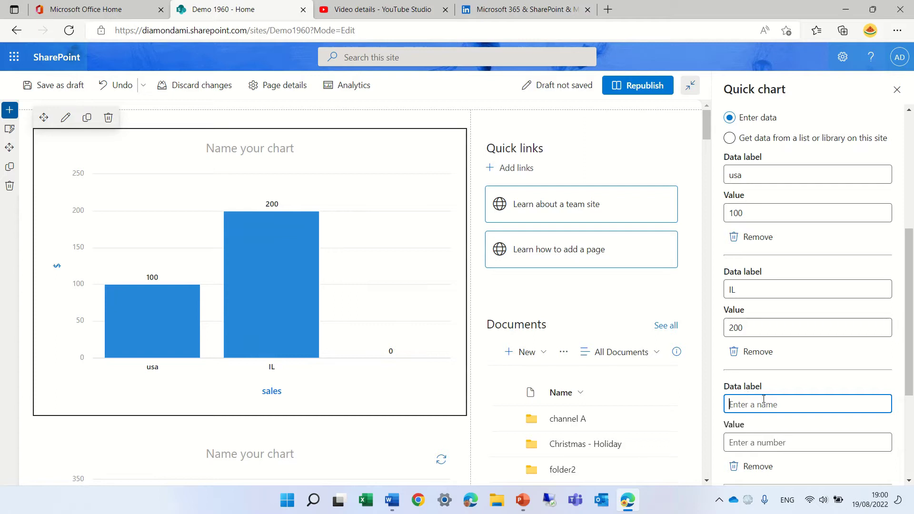
type("UK")
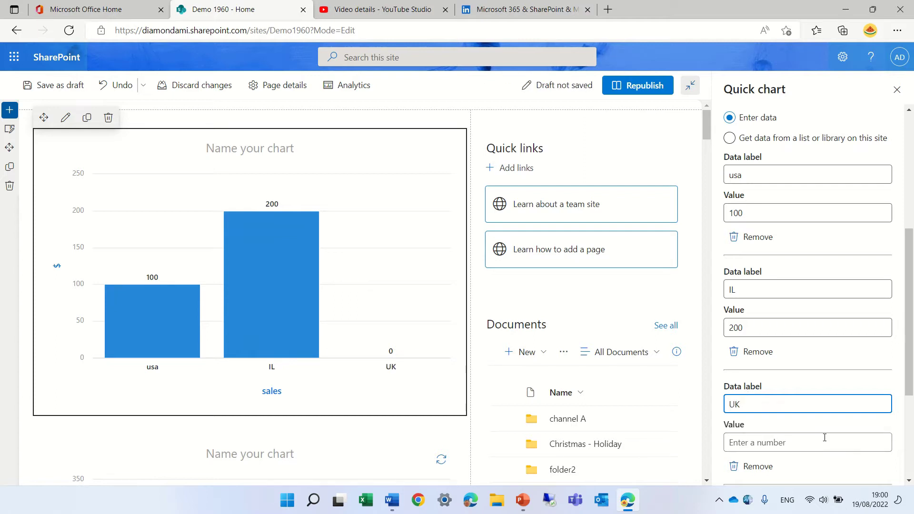
scroll(799, 341, "down", 3)
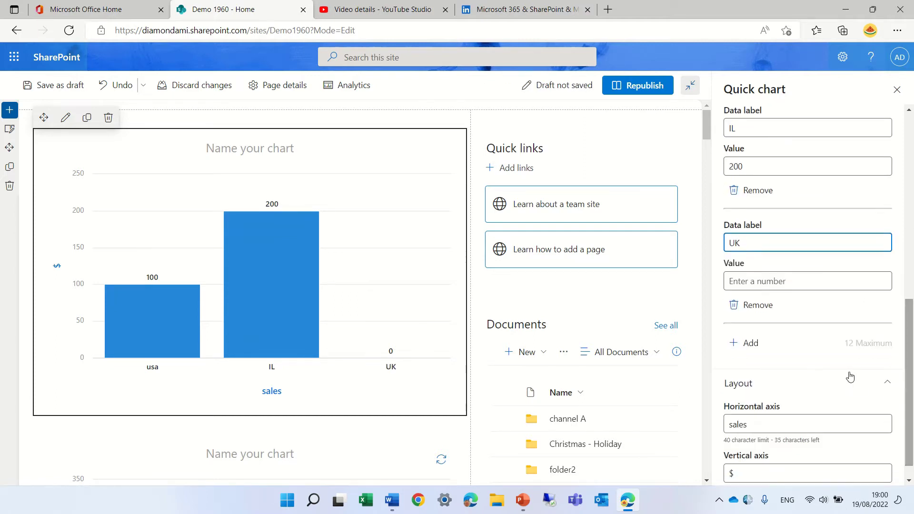
left_click(757, 285)
type("3")
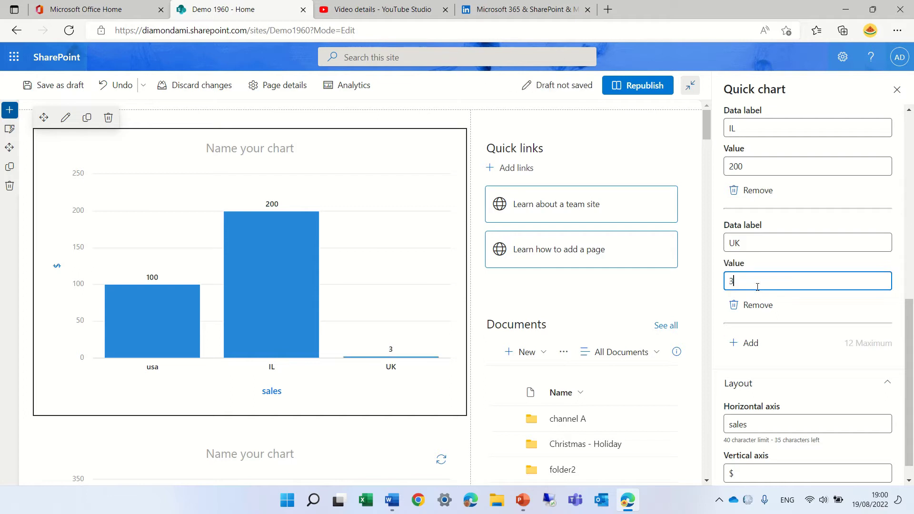
type("00")
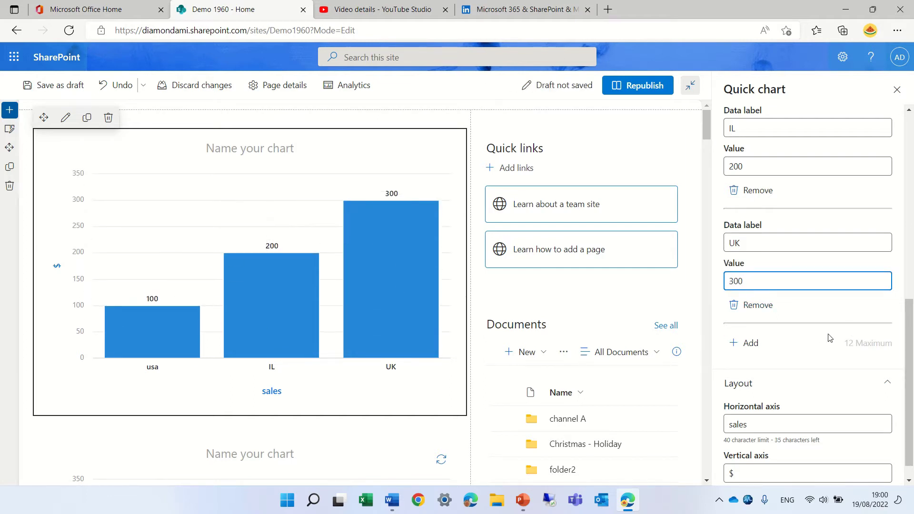
- Make the horizontal axis title 'sales by' and leave the vertical axis title blank
left_click_drag(910, 320, 909, 345)
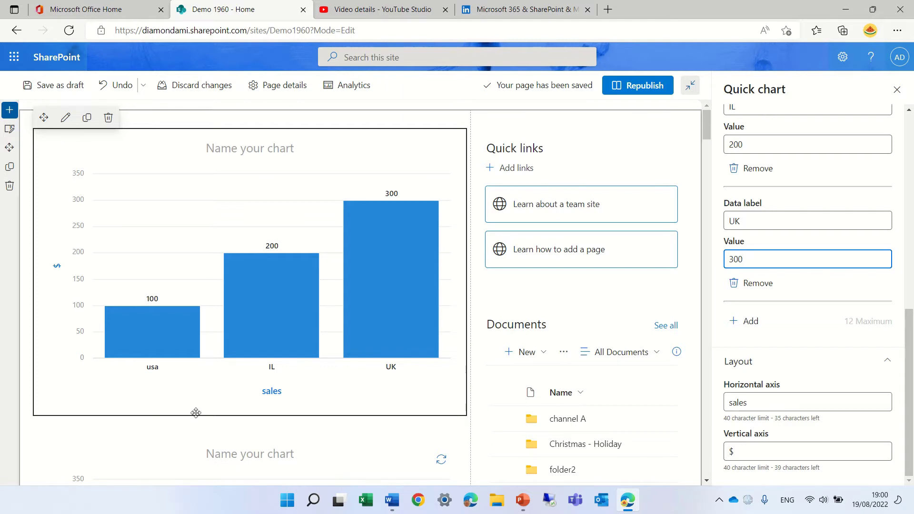
left_click(771, 405)
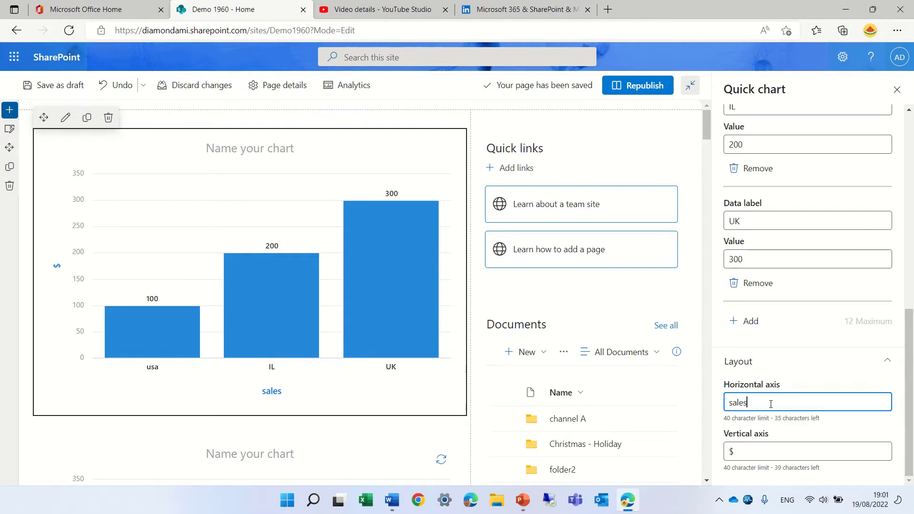
type("by")
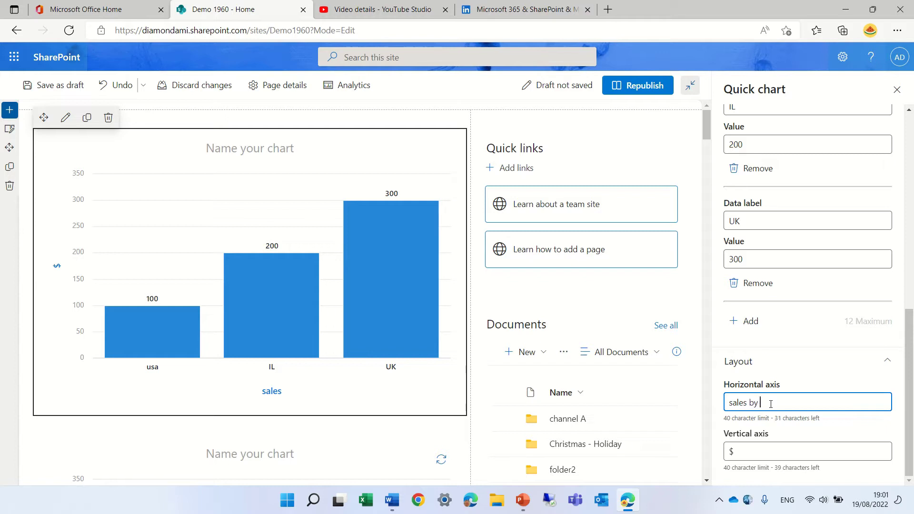
left_click(764, 455)
double_click(763, 455)
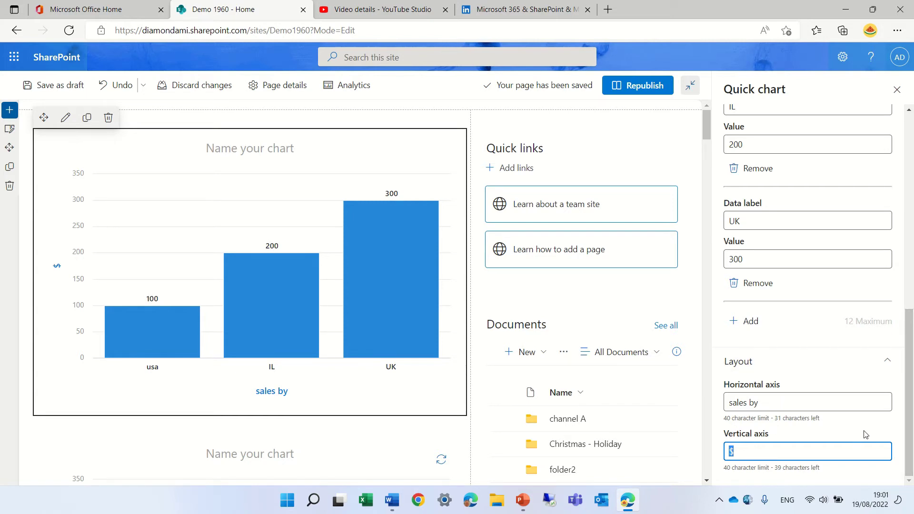
type("sale")
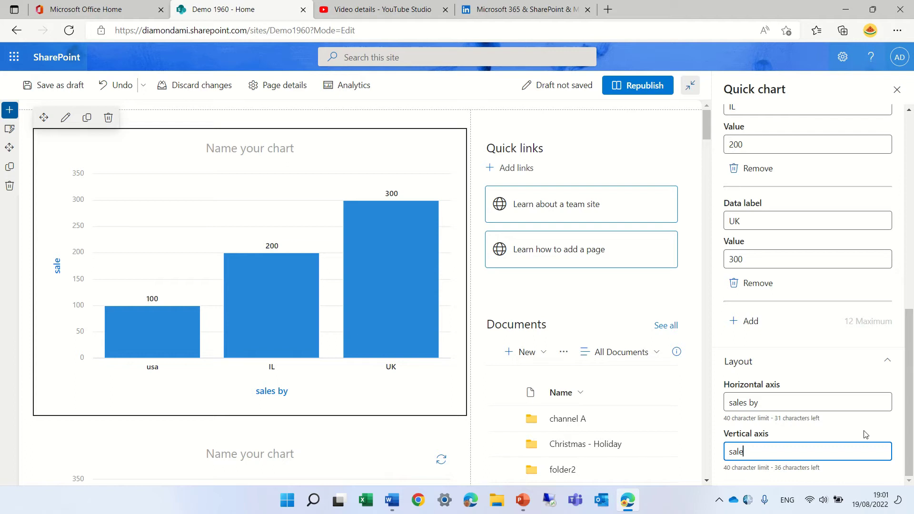
type("ale")
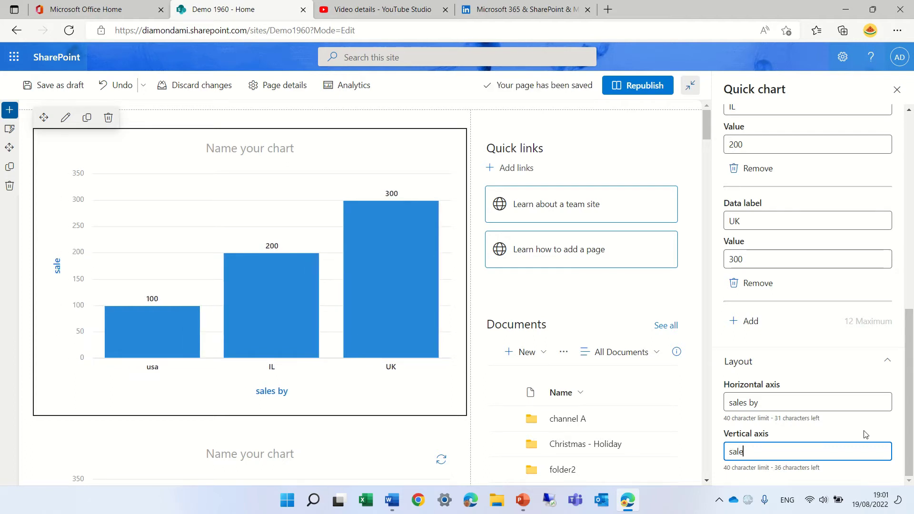
key("BackSpace")
key("BackSpace")
key("BackSpace")
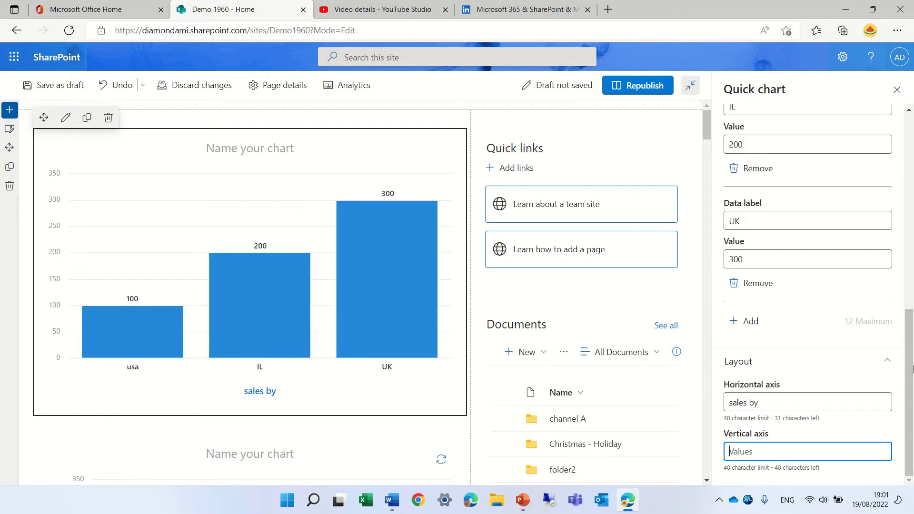
left_click_drag(912, 381, 900, 228)
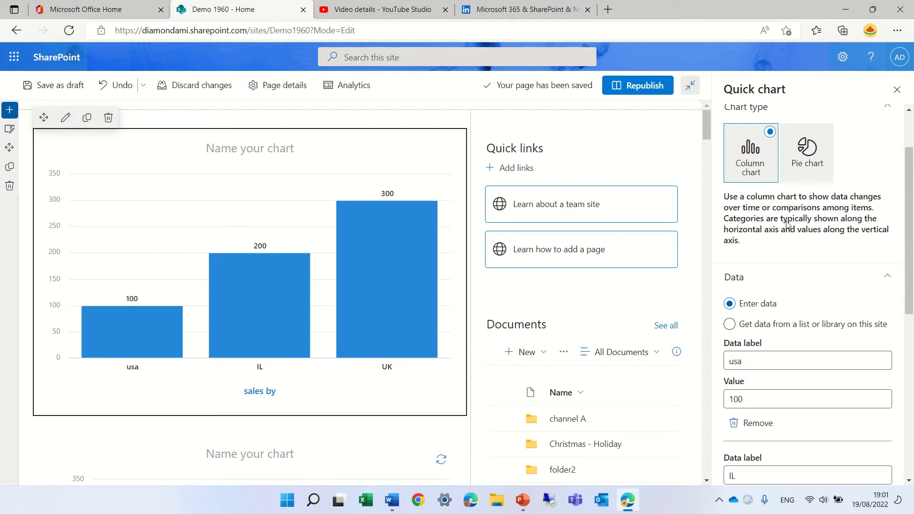
- Republish the home page with the chart changes and open the list_chart list
left_click(898, 87)
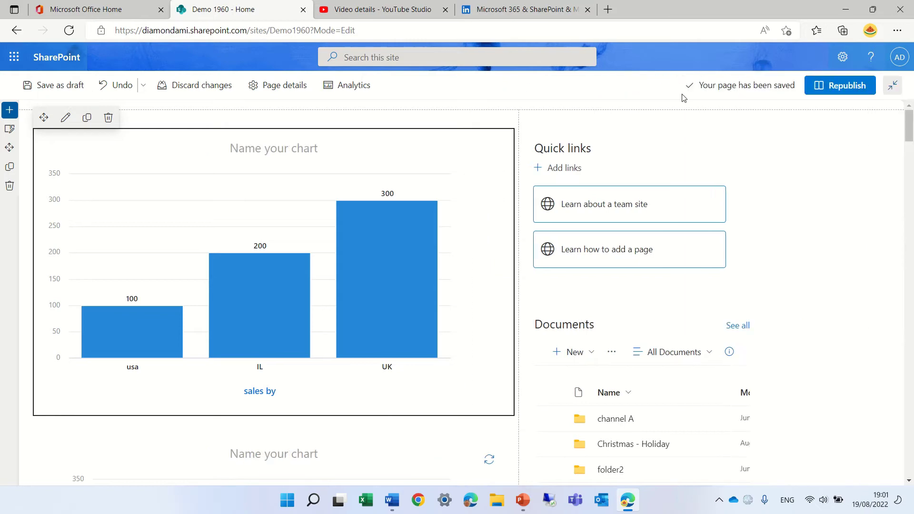
left_click(851, 88)
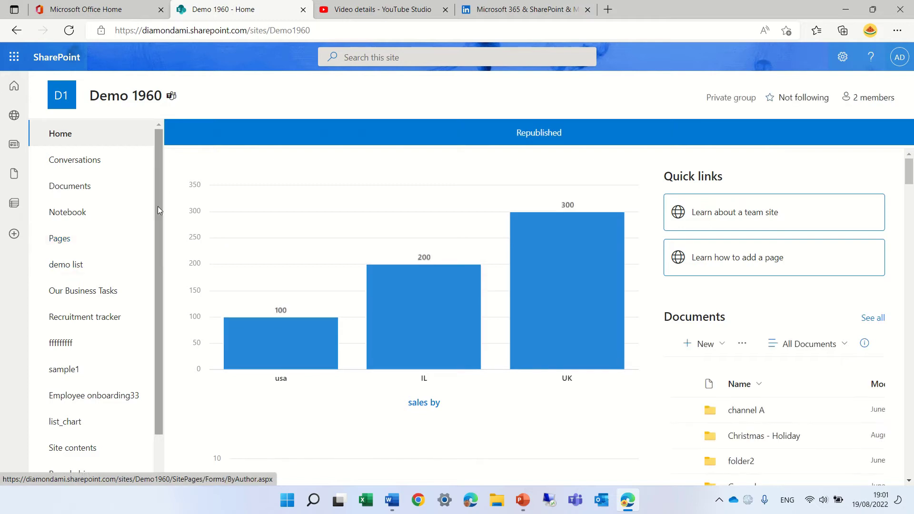
scroll(156, 325, "down", 1)
left_click(73, 373)
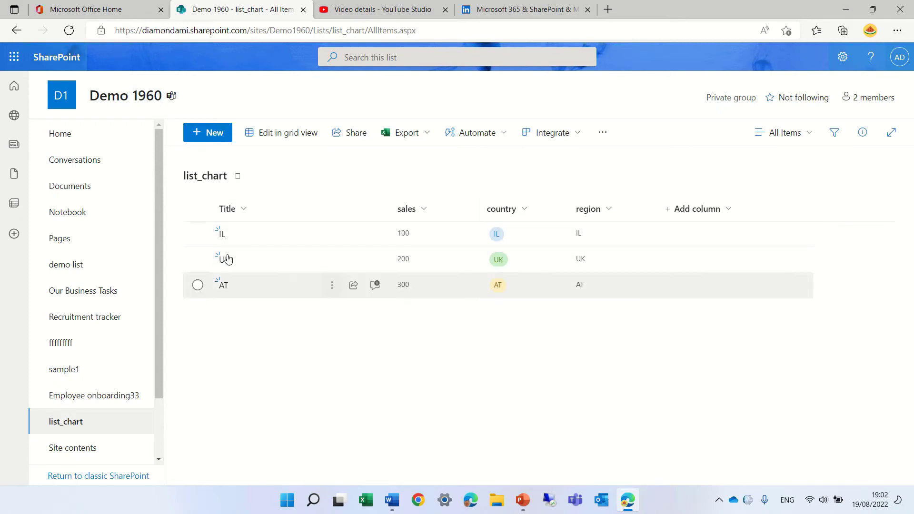
- Return to Home, enter edit mode, and select the second Quick chart
left_click(78, 136)
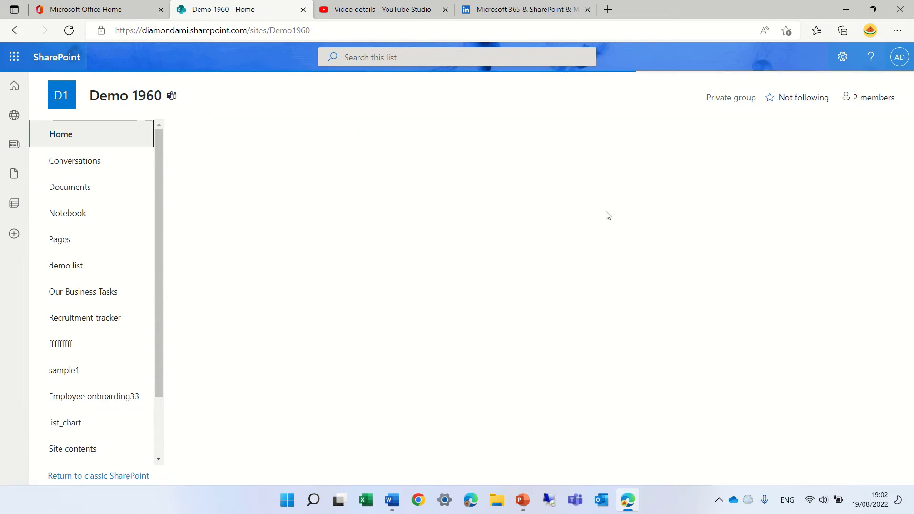
left_click(858, 136)
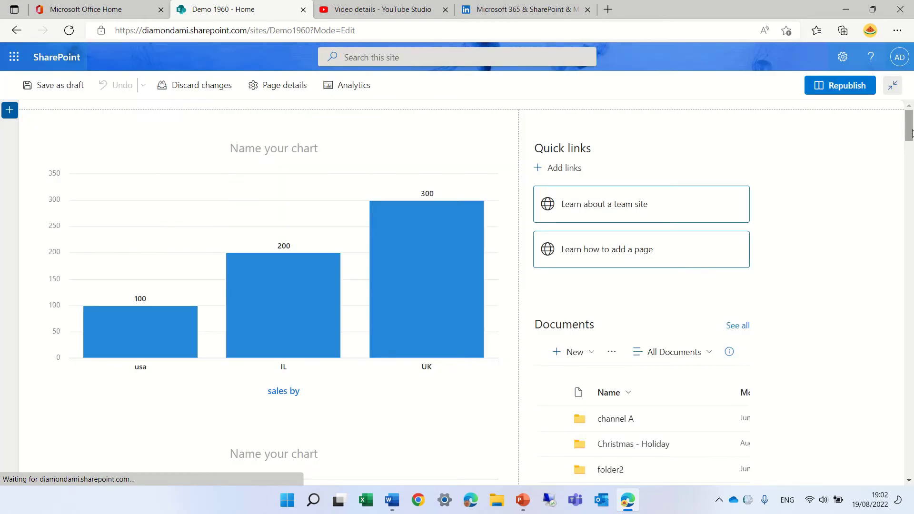
left_click_drag(912, 125, 910, 165)
scroll(459, 142, "up", 3)
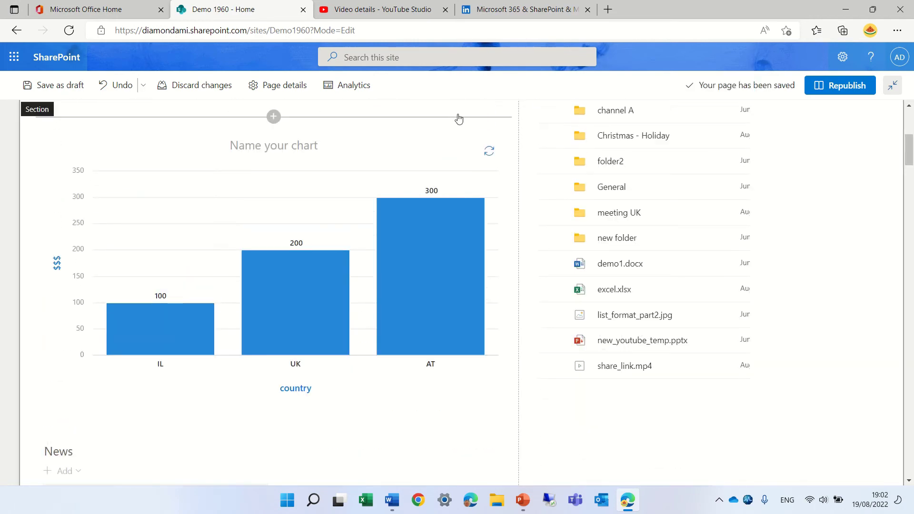
left_click(308, 206)
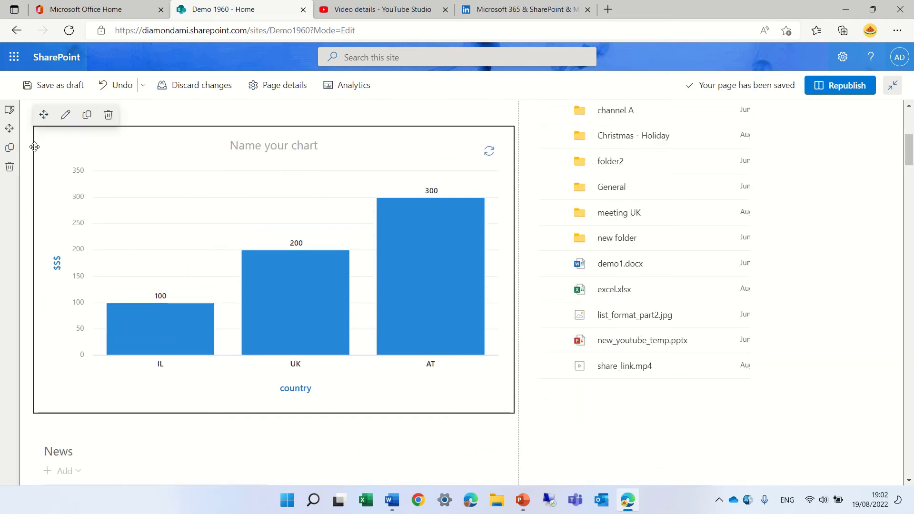
- Feed the second chart from list_chart, with sales as values and region as labels
left_click(63, 117)
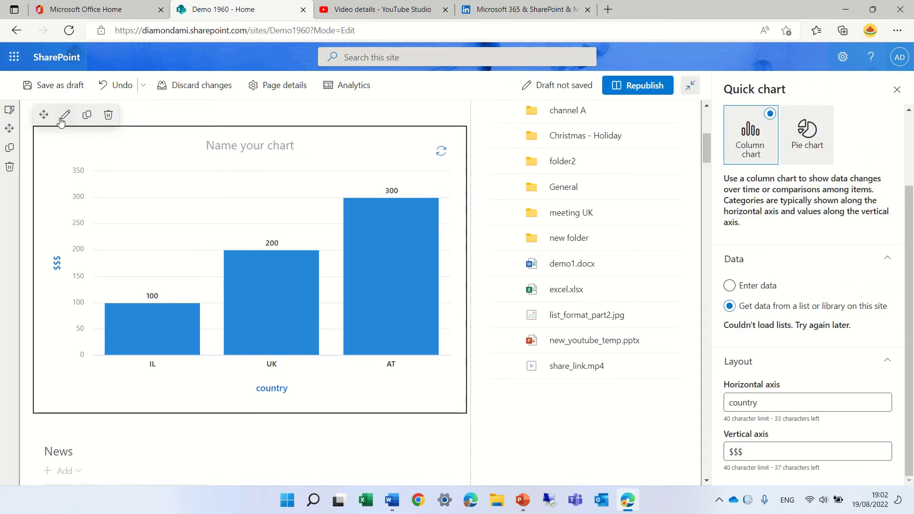
scroll(786, 314, "down", 2)
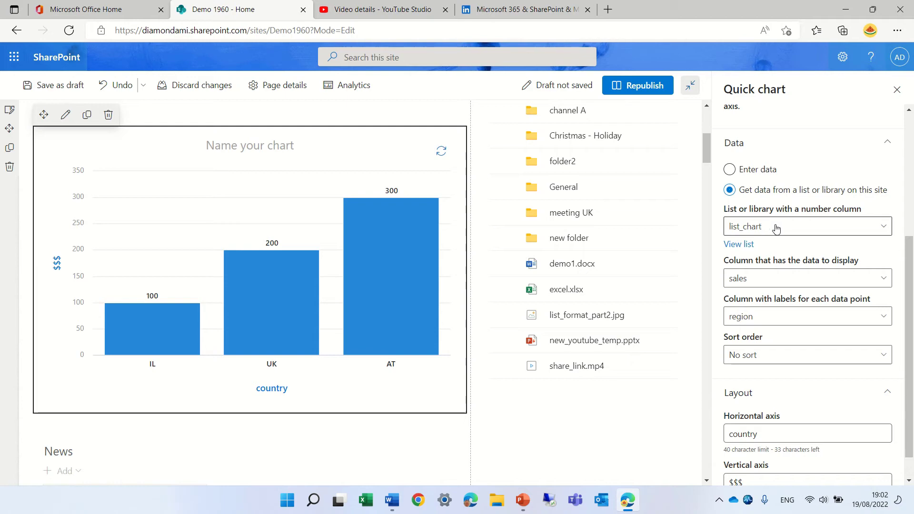
left_click(879, 228)
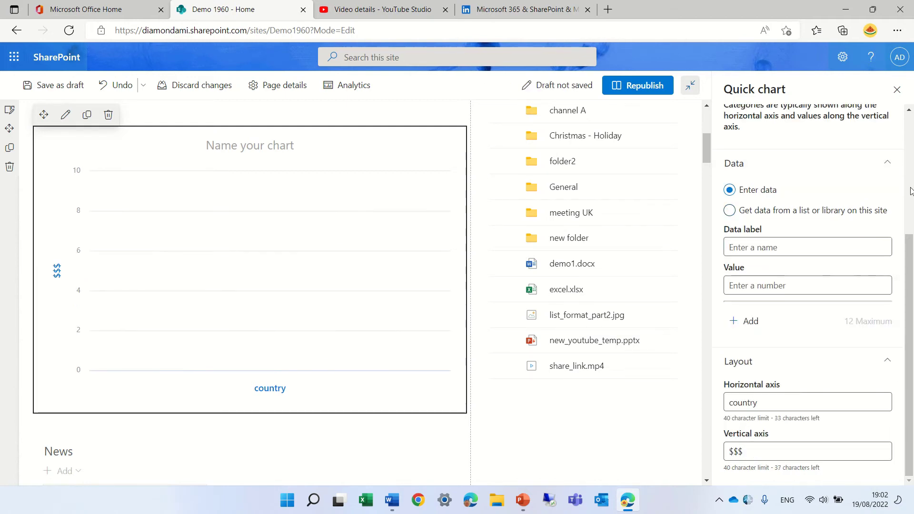
left_click(731, 214)
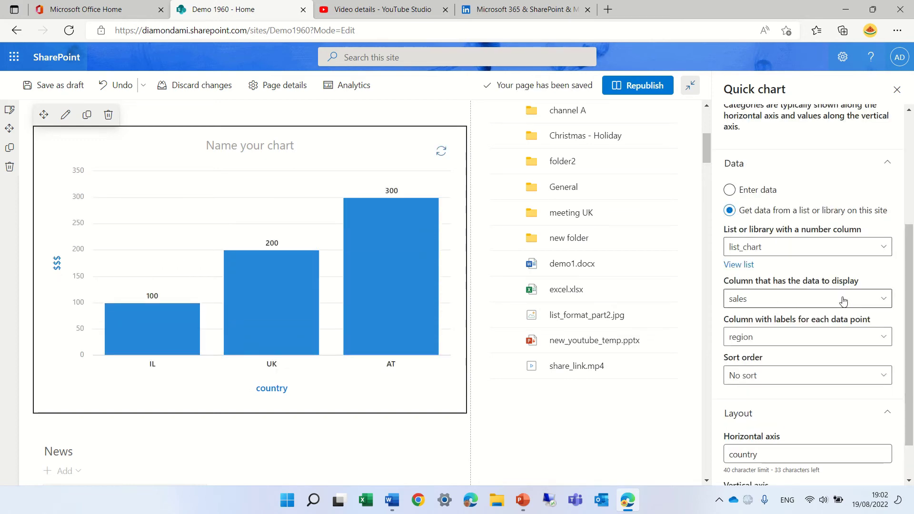
left_click(886, 302)
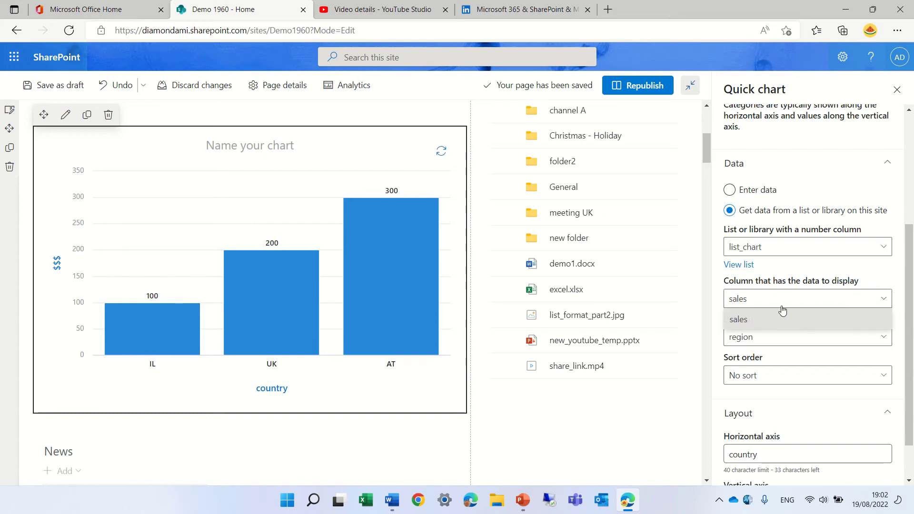
left_click(881, 280)
left_click_drag(908, 289, 907, 317)
left_click(888, 288)
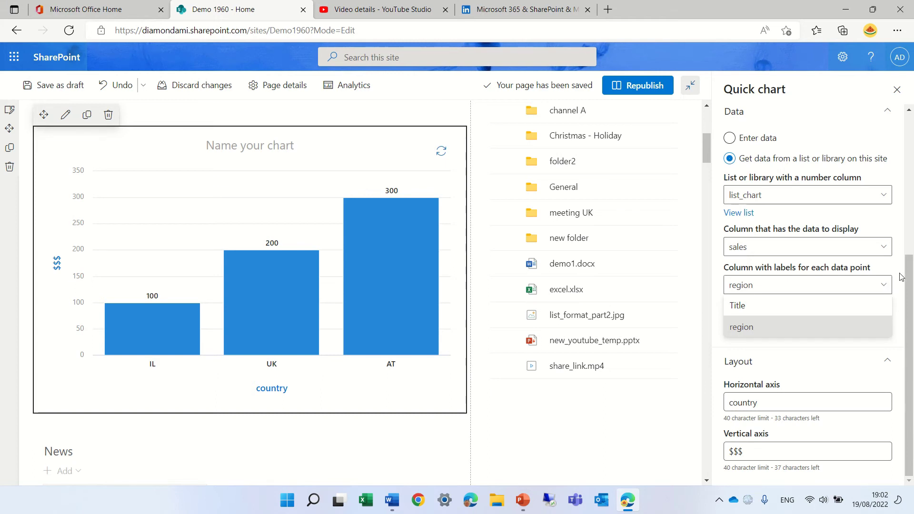
left_click(903, 279)
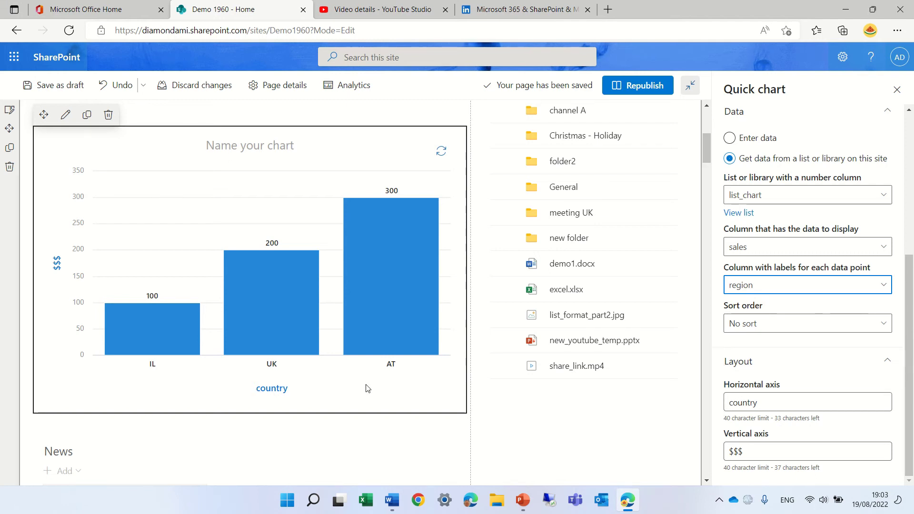
- Rename the second chart's horizontal axis title to country1
left_click(789, 405)
type("1")
key("Tab")
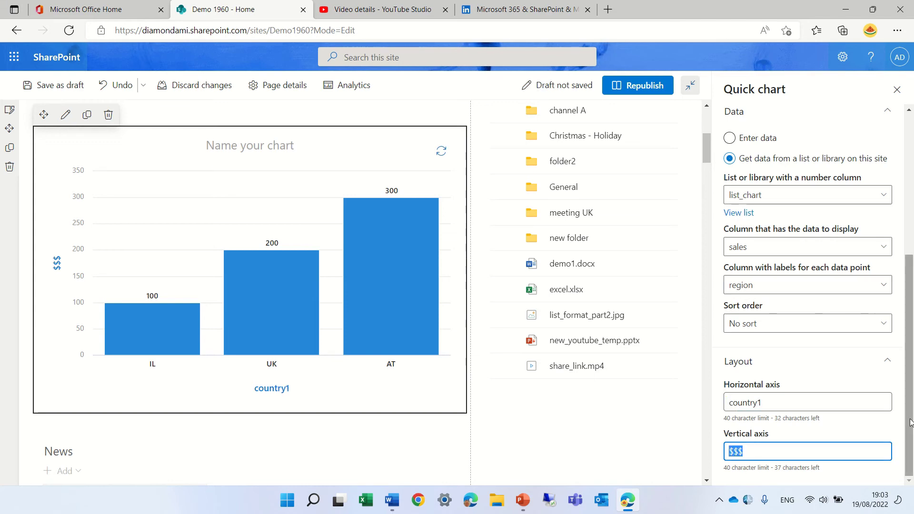
scroll(913, 332, "up", 2)
left_click_drag(913, 332, 913, 196)
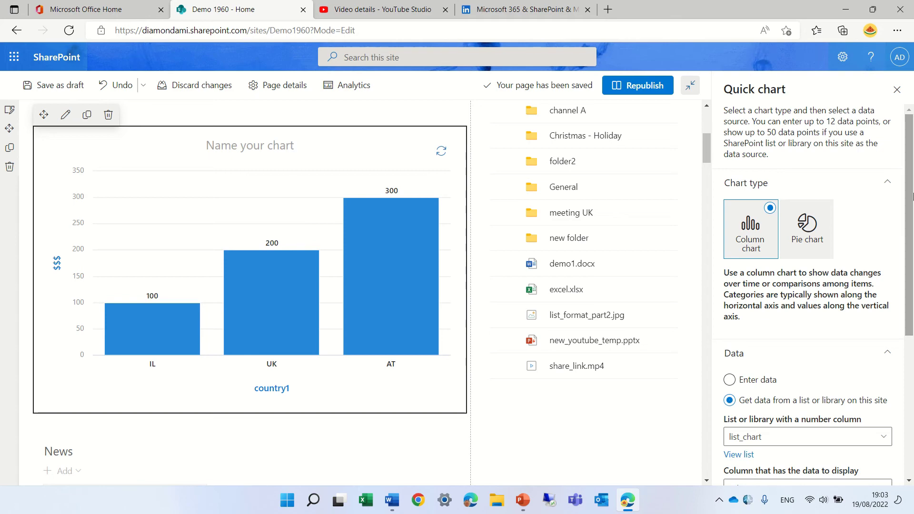
left_click_drag(913, 210, 913, 146)
left_click(813, 226)
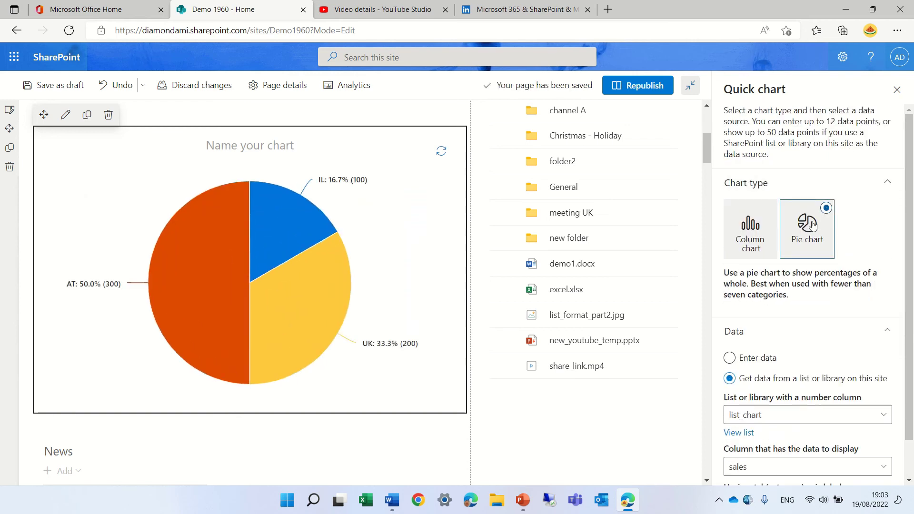
left_click(749, 226)
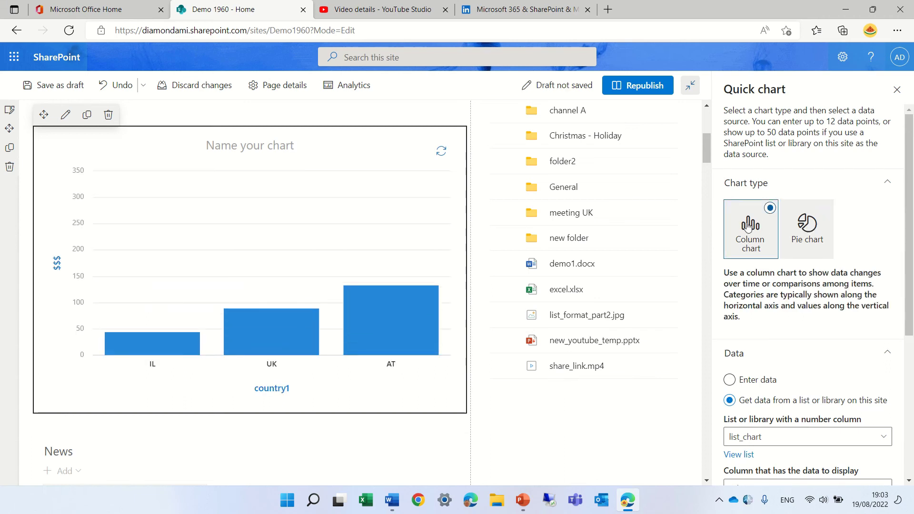